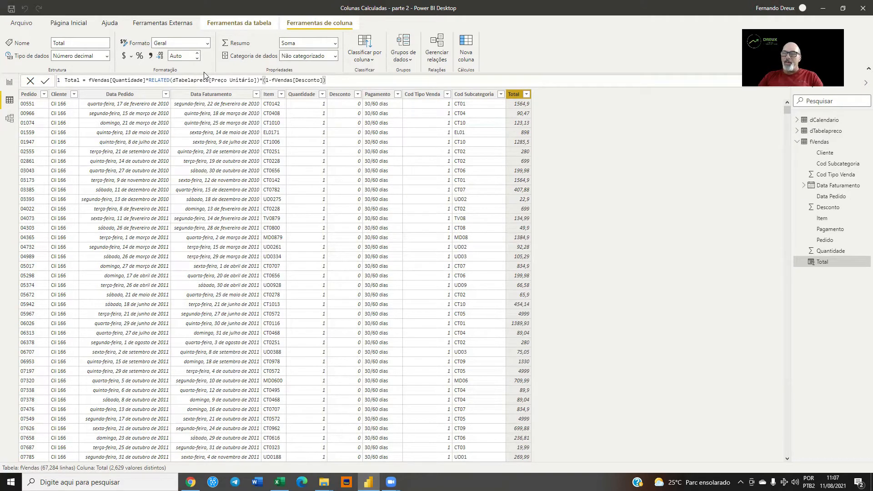
- Add a calculated column to the dCalendario table and name it Dia Útil
{"action": "left_click", "coordinate": [823, 120]}
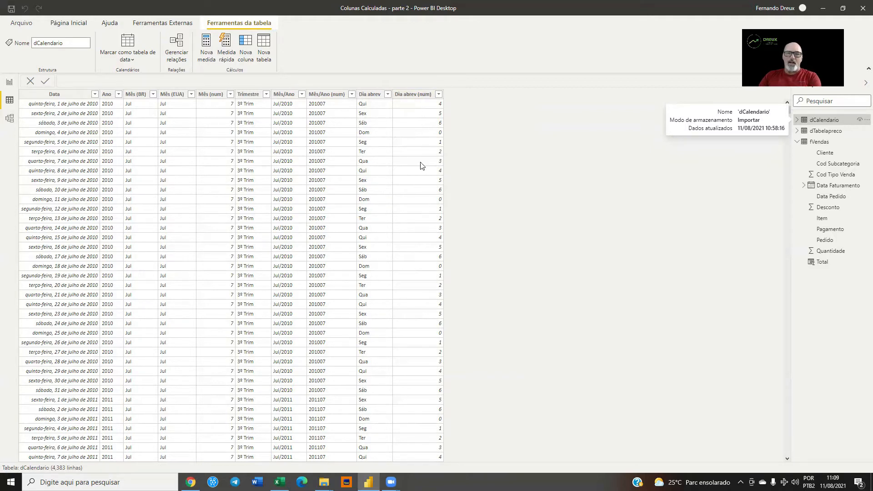
{"action": "left_click", "coordinate": [246, 41]}
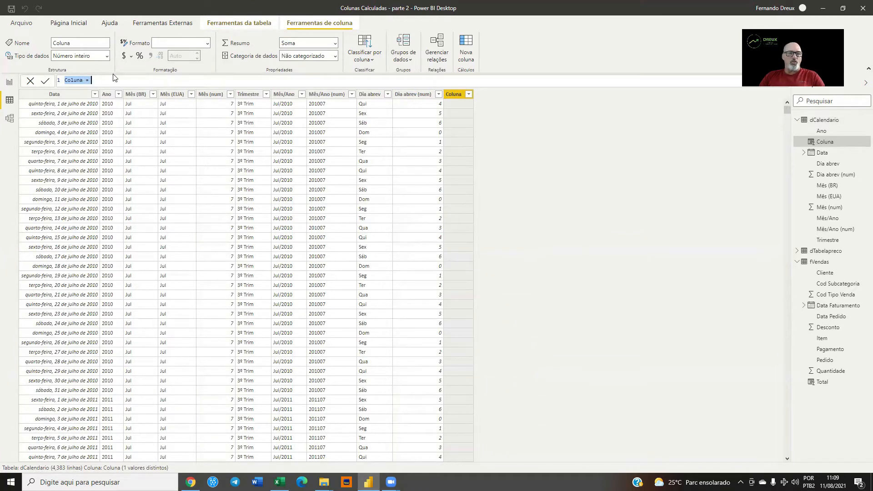
{"action": "type", "text": "Dia"}
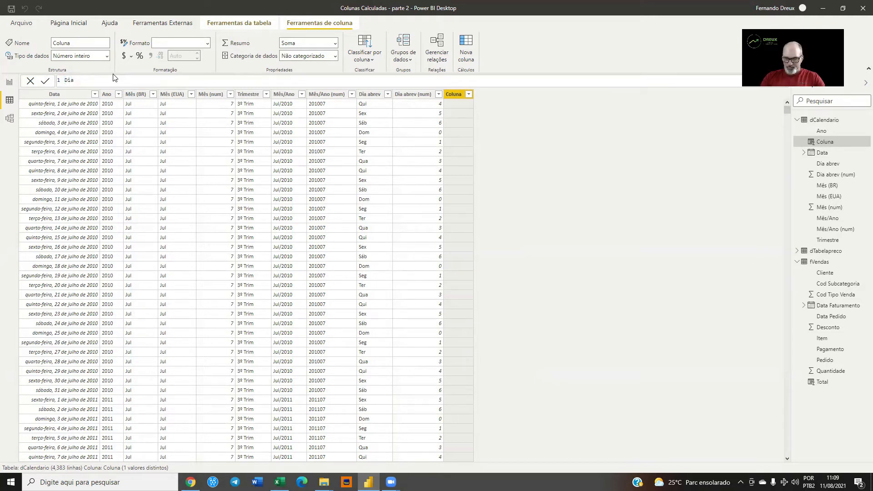
{"action": "type", "text": " Útil"}
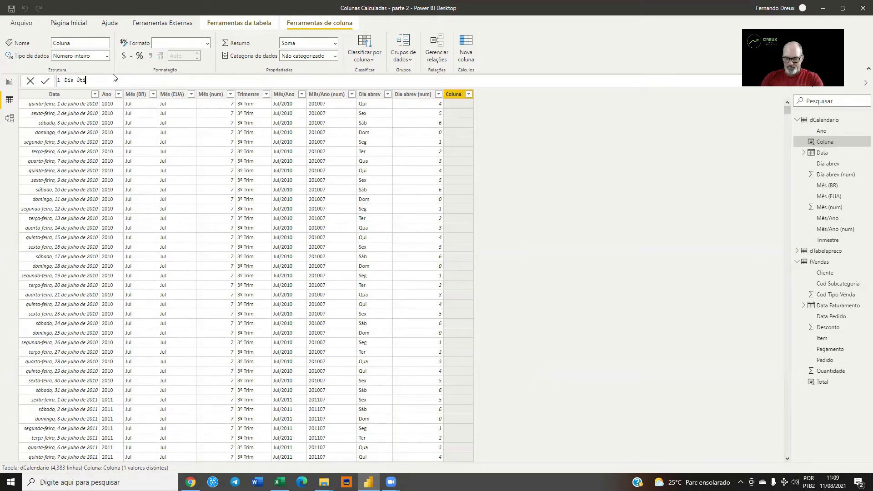
{"action": "type", "text": " ="}
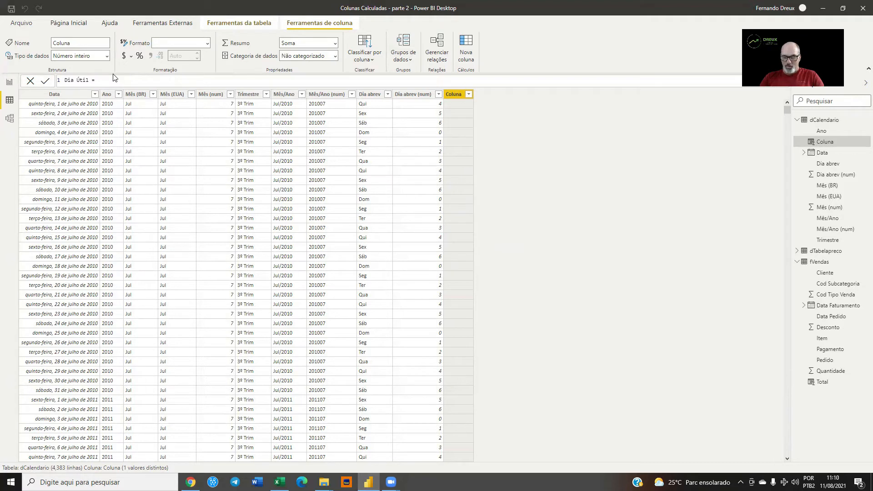
- Begin the column's formula with an IF whose OR test has dCalendario[Dia abrev (num)]=0 as its first condition
{"action": "type", "text": "I"}
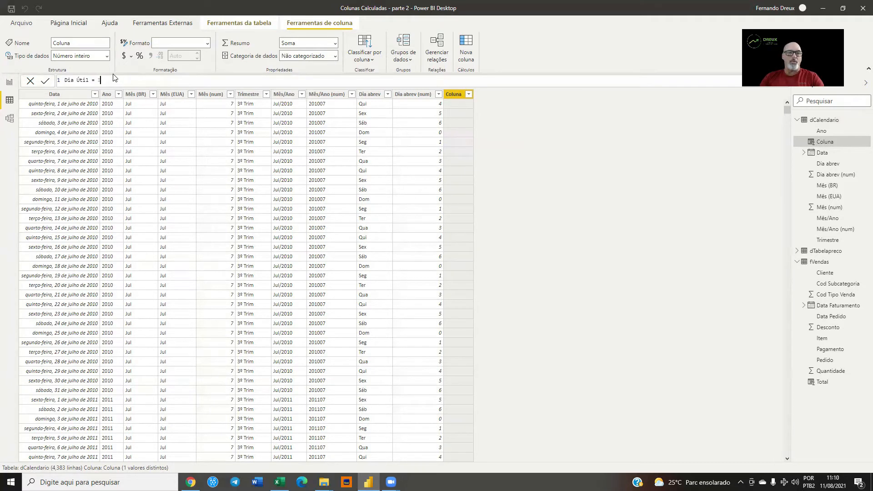
{"action": "type", "text": "F"}
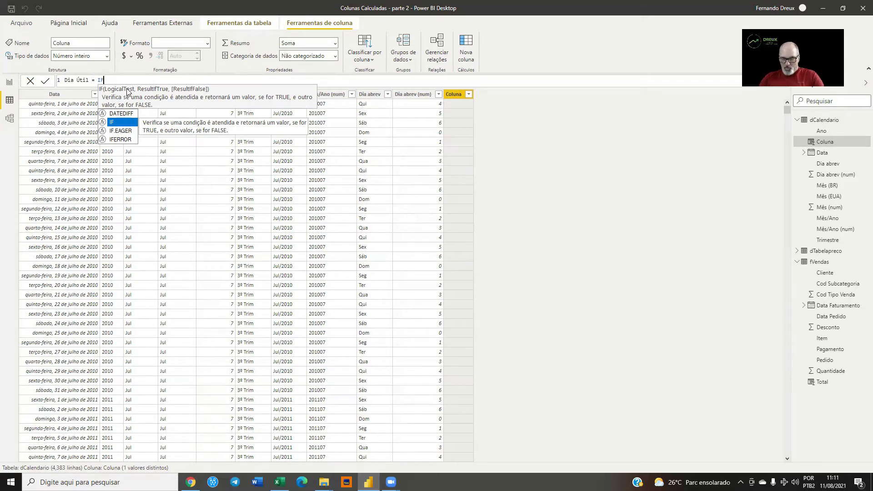
{"action": "type", "text": "("}
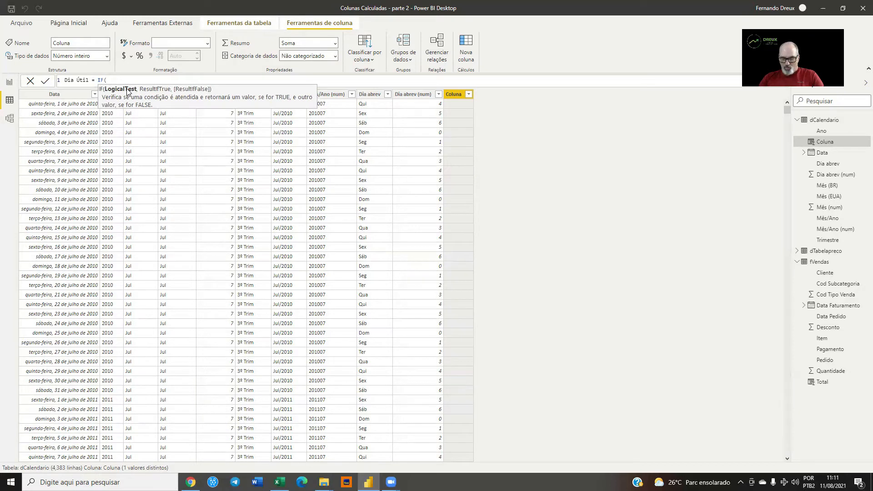
{"action": "type", "text": "OR"}
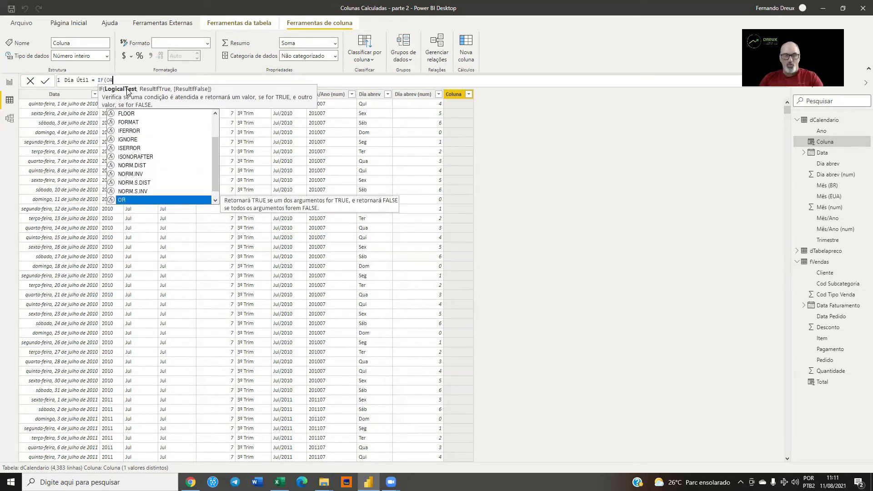
{"action": "type", "text": "("}
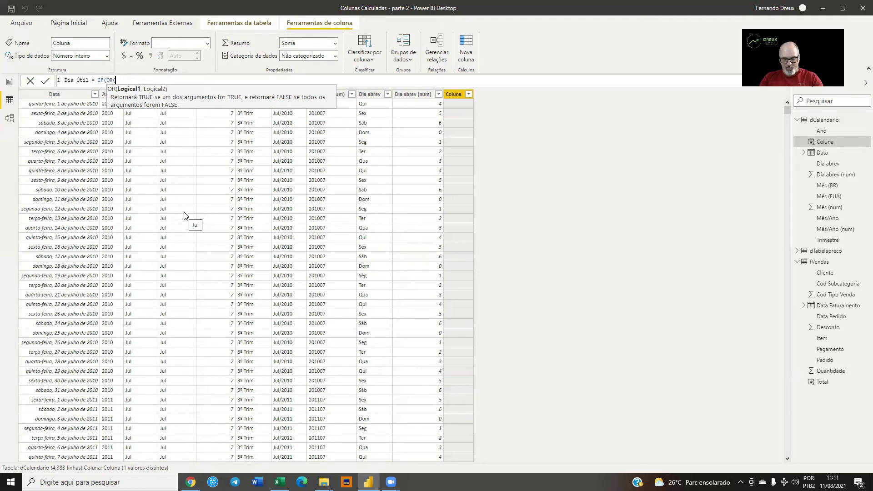
{"action": "type", "text": "dC"}
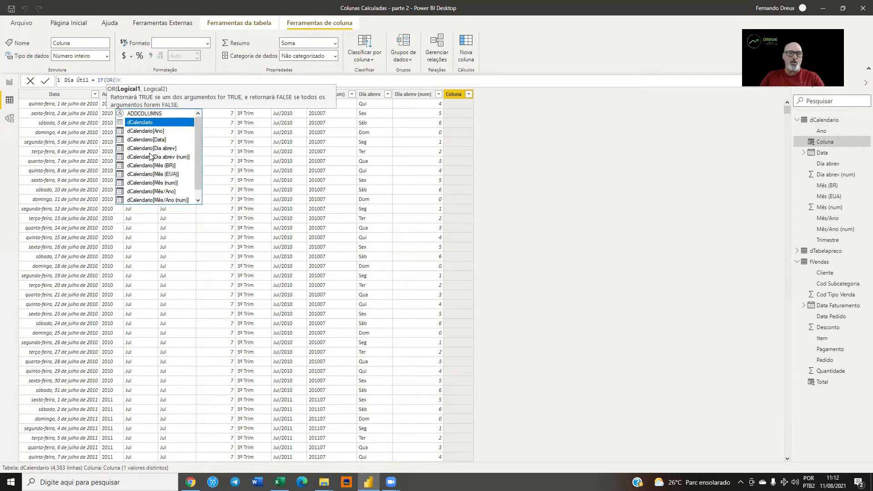
{"action": "scroll", "coordinate": [199, 177], "scroll_direction": "down", "scroll_amount": 1}
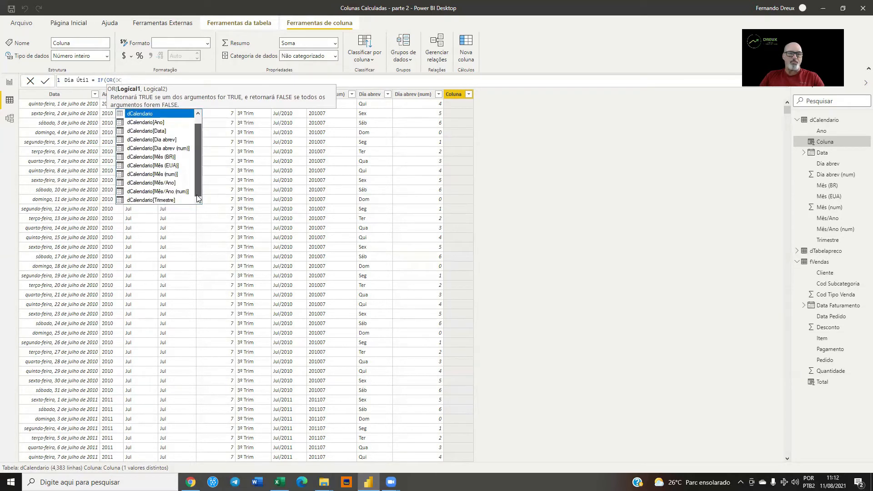
{"action": "double_click", "coordinate": [171, 149]}
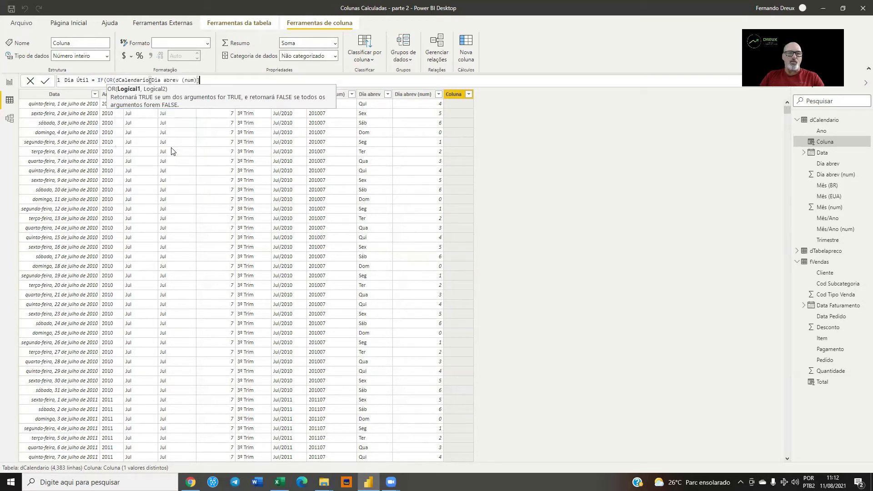
{"action": "type", "text": "=0"}
{"action": "type", "text": ","}
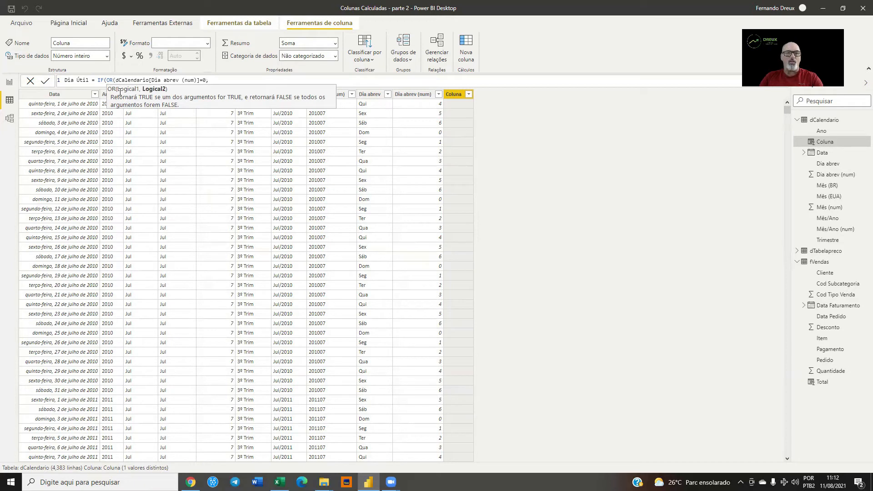
- Enter dCalendario[Mês (num)]=6 as the second OR condition and close the OR test
{"action": "type", "text": "dC"}
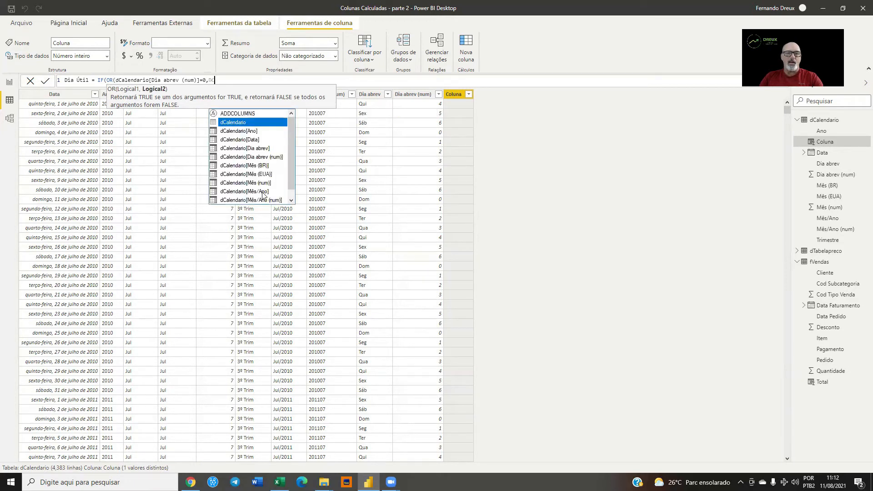
{"action": "left_click", "coordinate": [264, 184]}
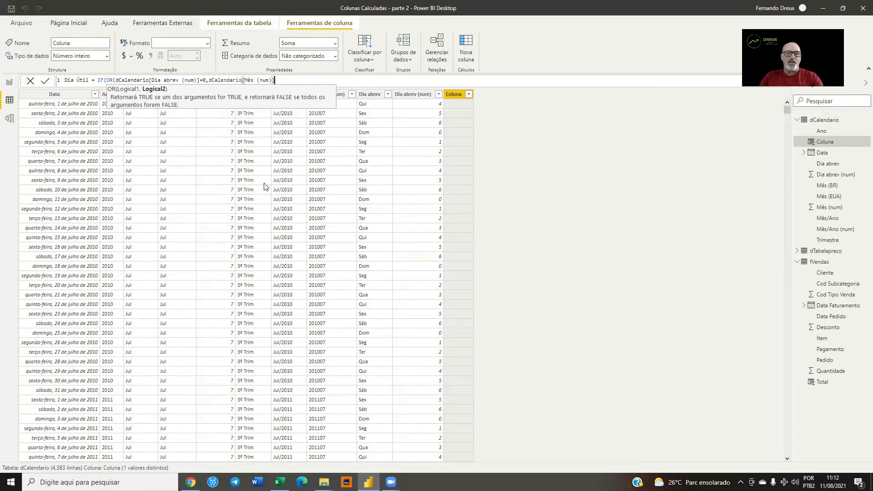
{"action": "type", "text": "=6)"}
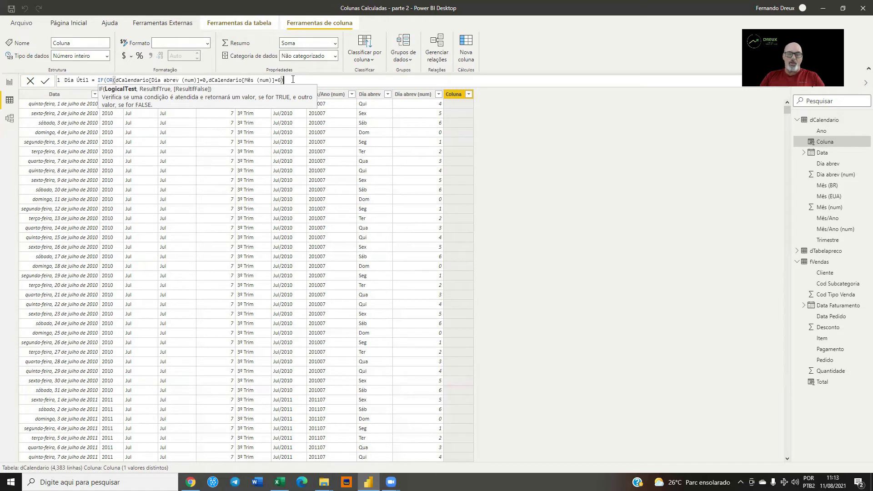
- Complete the IF to return "FIM DE SEMANA" when true and "DIA ÚTIL" when false, and apply the formula
{"action": "type", "text": ","}
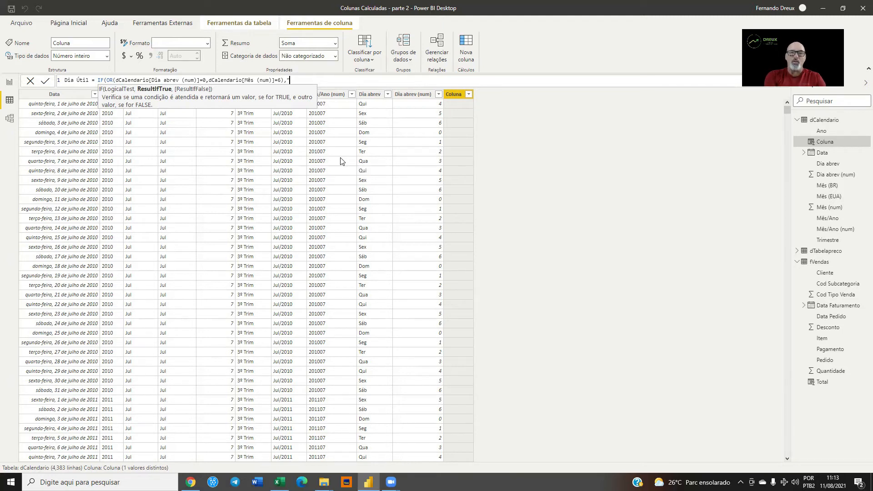
{"action": "type", "text": "F"}
{"action": "type", "text": "IM D"}
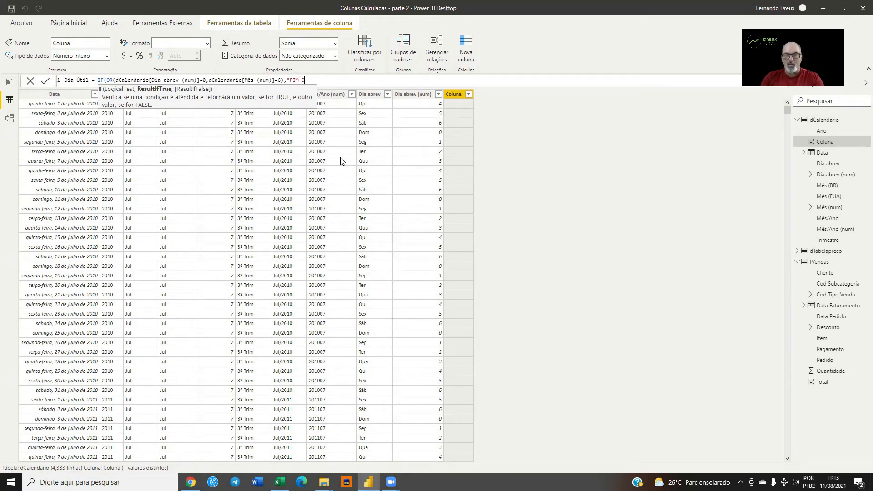
{"action": "type", "text": "E SEM"}
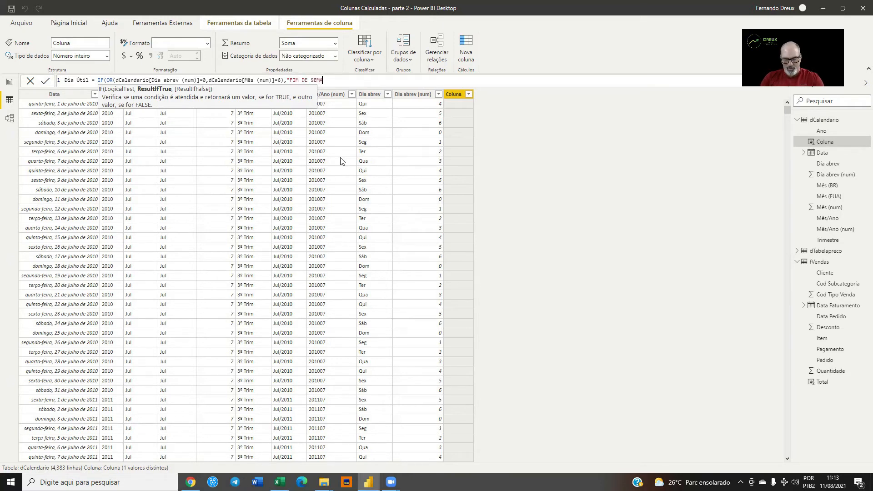
{"action": "type", "text": "ANA\",\""}
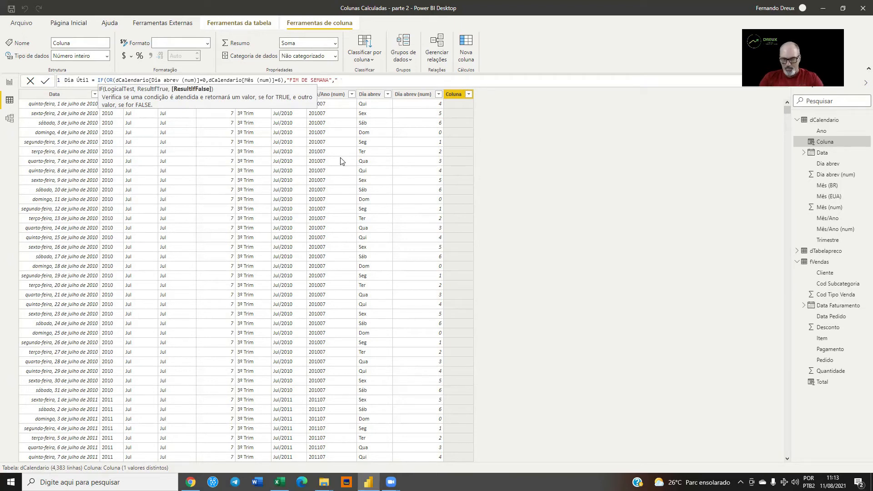
{"action": "type", "text": "DIA"}
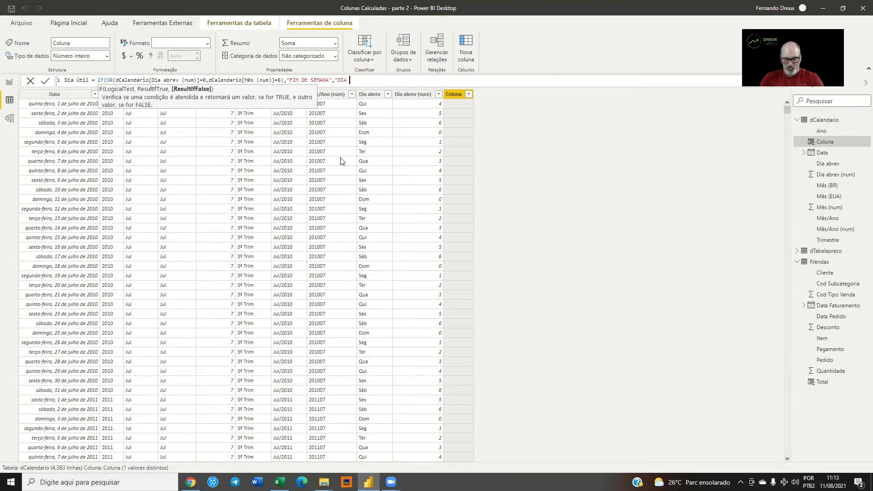
{"action": "type", "text": " ÚTIL"}
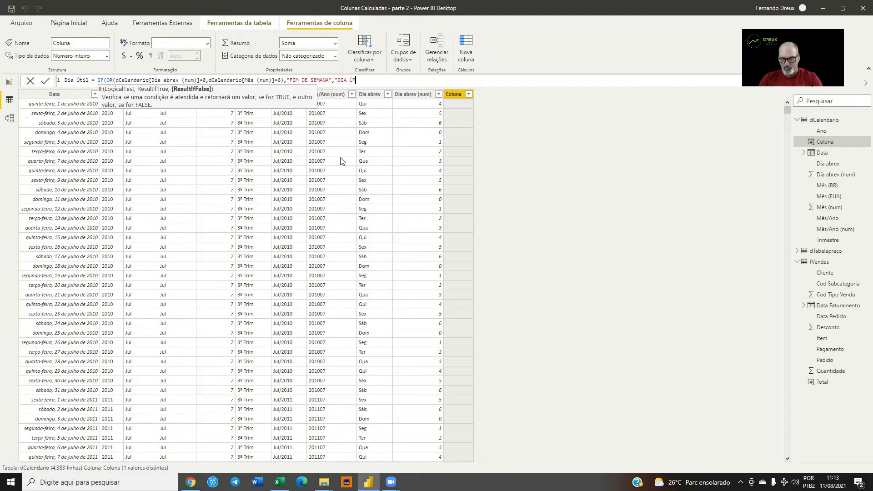
{"action": "type", "text": "\")"}
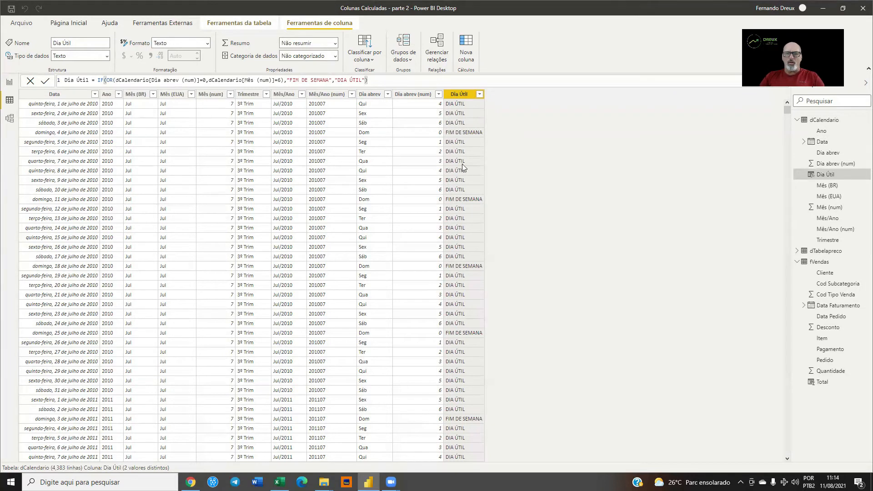
- Replace dCalendario[Mês (num)] in the second OR condition with a copy of dCalendario[Dia abrev (num)] and apply the formula
{"action": "left_click", "coordinate": [211, 85]}
{"action": "type", "text": ","}
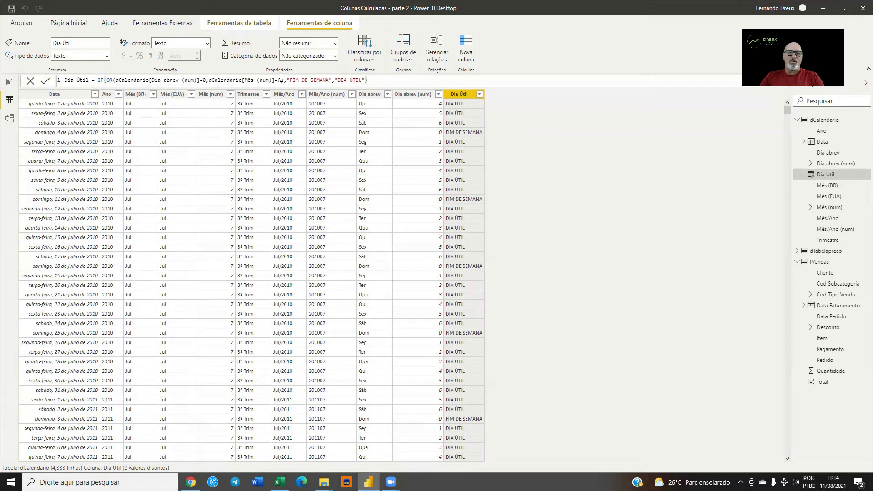
{"action": "type", "text": ")"}
{"action": "left_click_drag", "start_coordinate": [116, 78], "coordinate": [199, 81]}
{"action": "key", "text": "ctrl+c"}
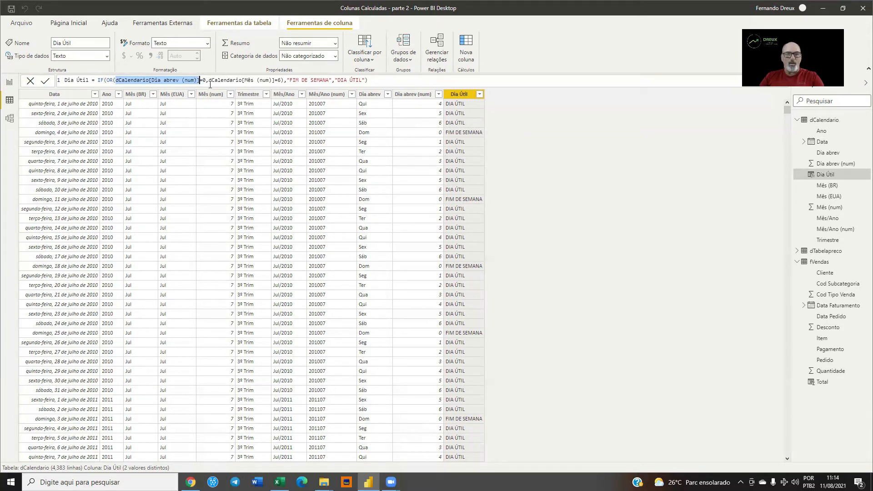
{"action": "left_click_drag", "start_coordinate": [208, 80], "coordinate": [275, 81]}
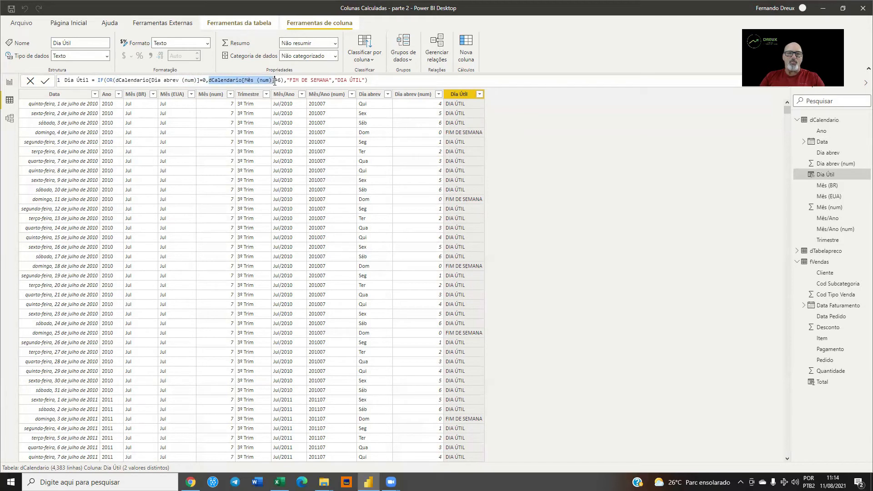
{"action": "key", "text": "ctrl+v"}
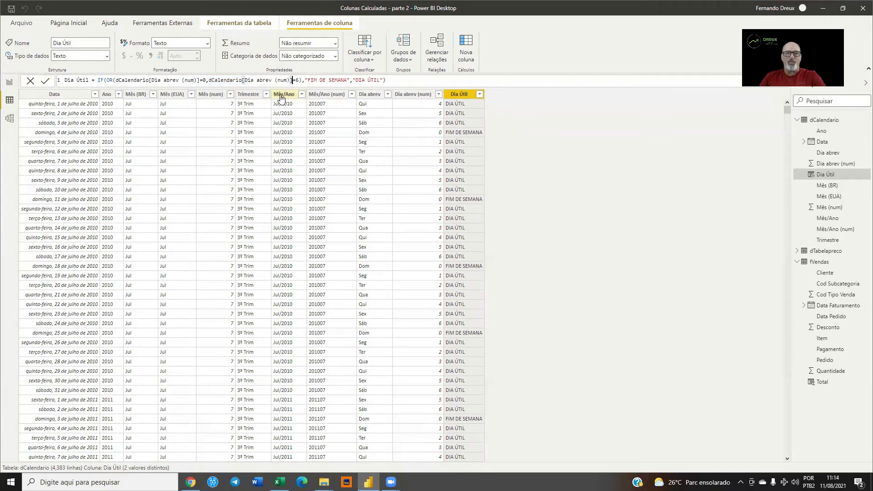
{"action": "left_click", "coordinate": [419, 78]}
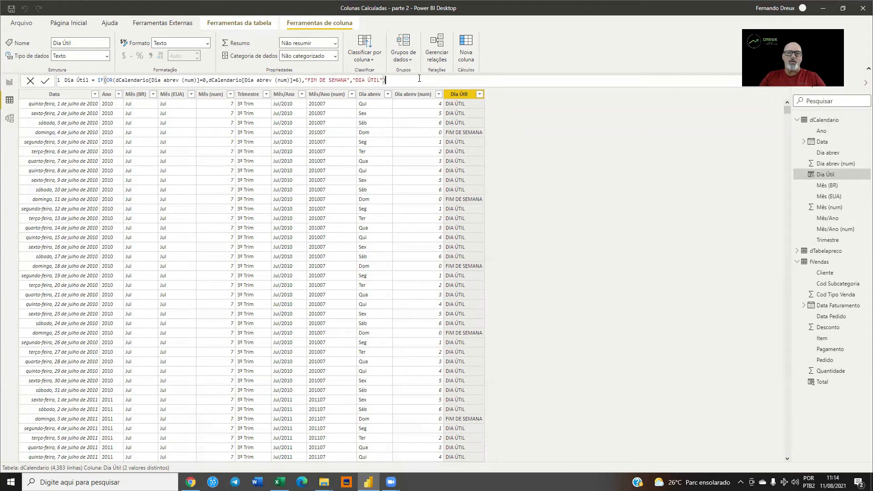
{"action": "key", "text": "Return"}
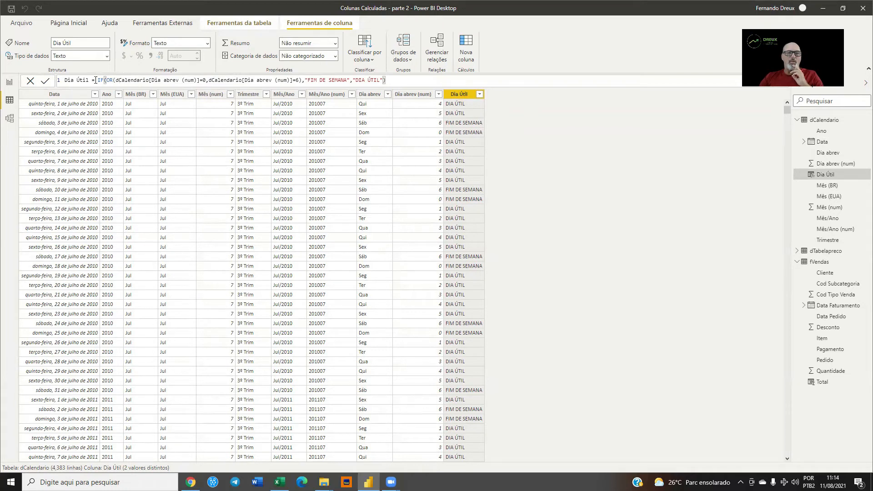
- Copy the whole Dia Útil formula into a new calculated column and rename that column Dia Útil (2)
{"action": "left_click_drag", "start_coordinate": [66, 78], "coordinate": [415, 80]}
{"action": "key", "text": "ctrl+c"}
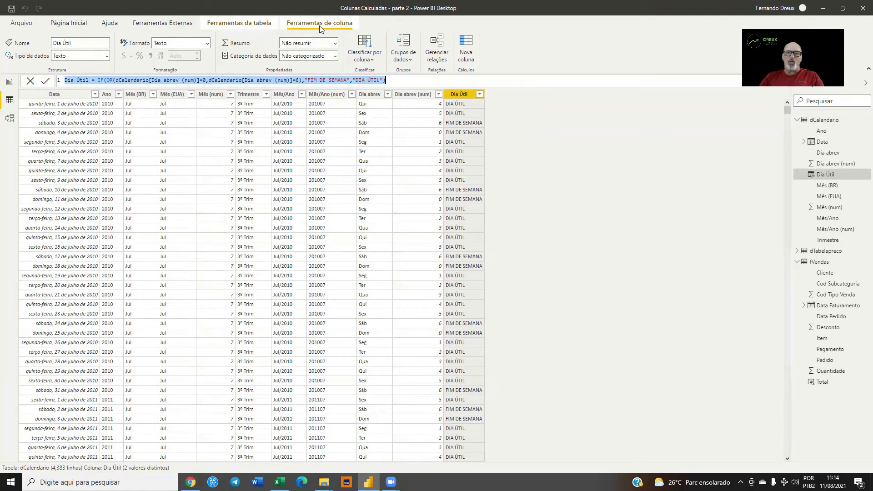
{"action": "left_click", "coordinate": [466, 48]}
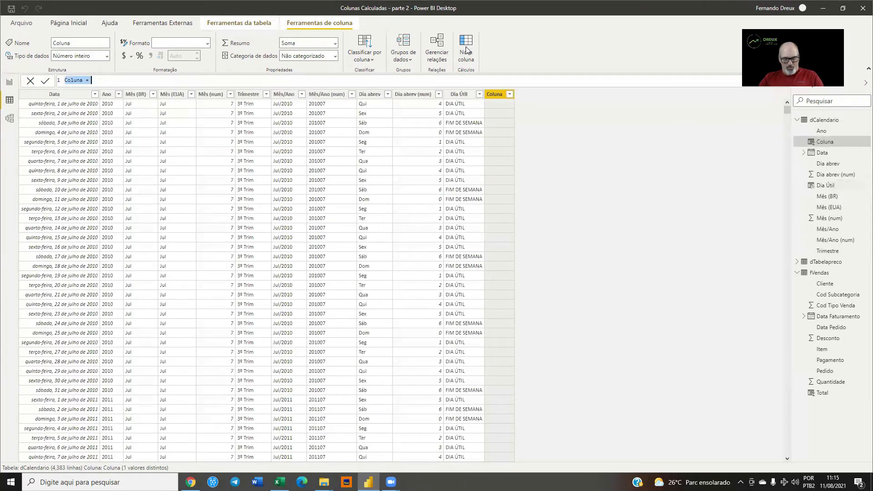
{"action": "key", "text": "ctrl+v"}
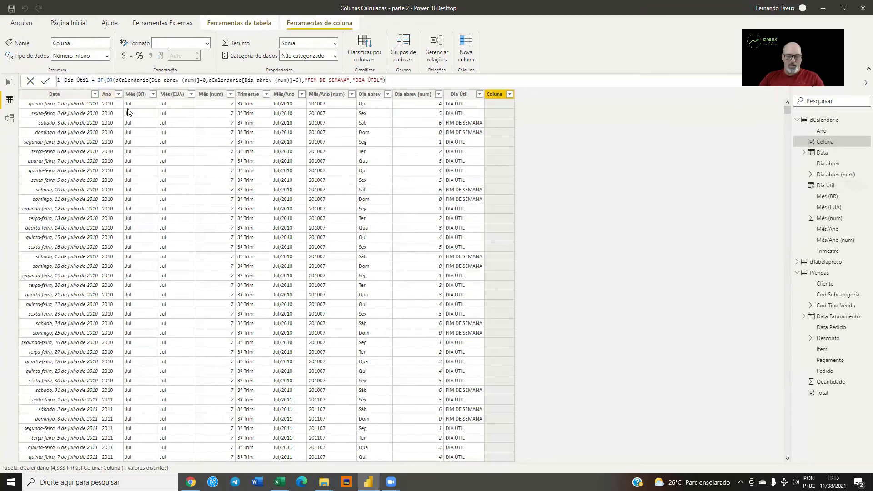
{"action": "type", "text": "(2"}
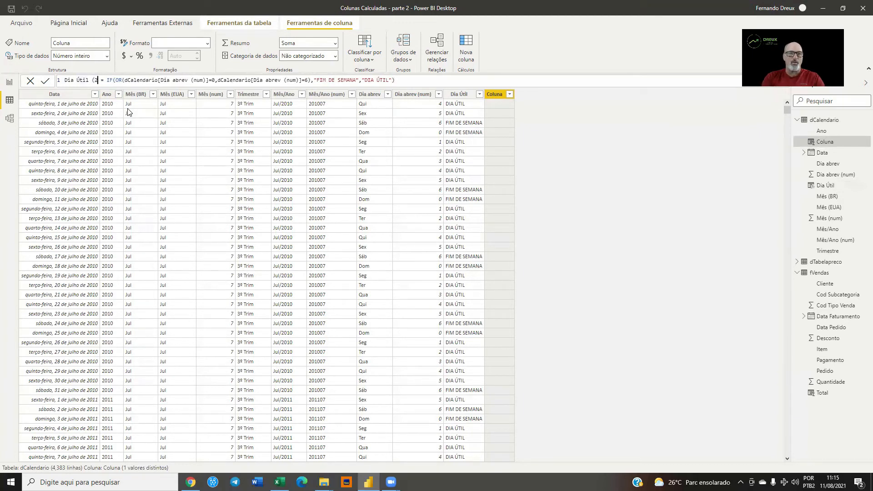
{"action": "type", "text": ")"}
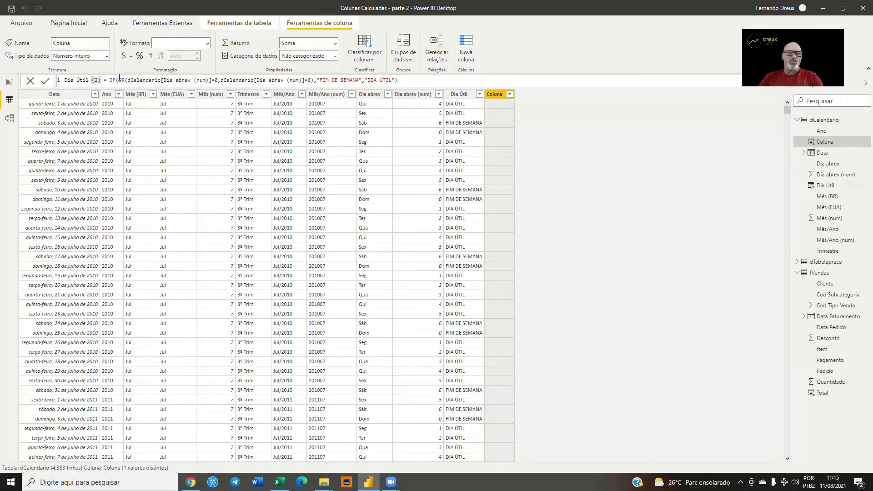
- Remove the OR function and its closing parenthesis from the Dia Útil (2) formula, leaving both conditions directly inside IF
{"action": "left_click_drag", "start_coordinate": [119, 80], "coordinate": [129, 79]}
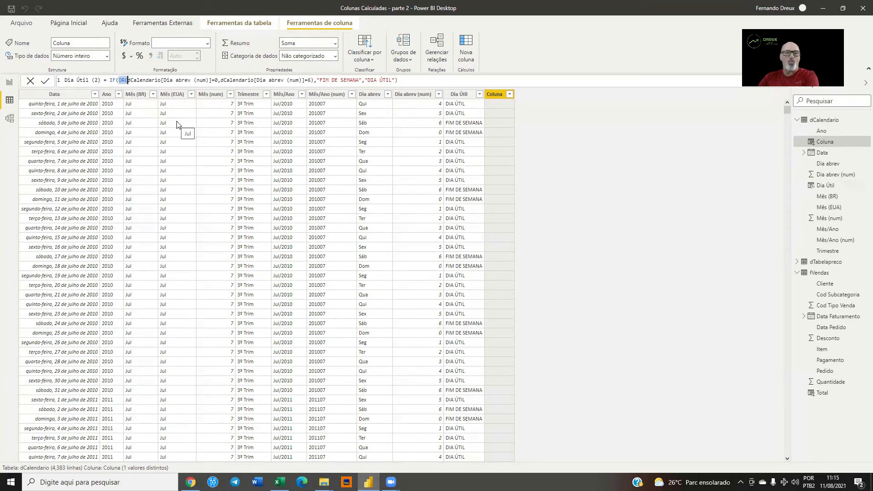
{"action": "key", "text": "Delete"}
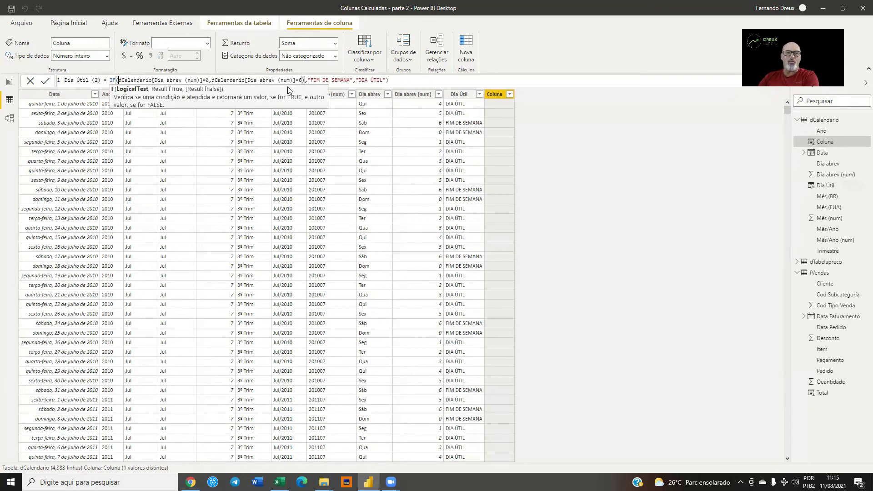
{"action": "type", "text": ")"}
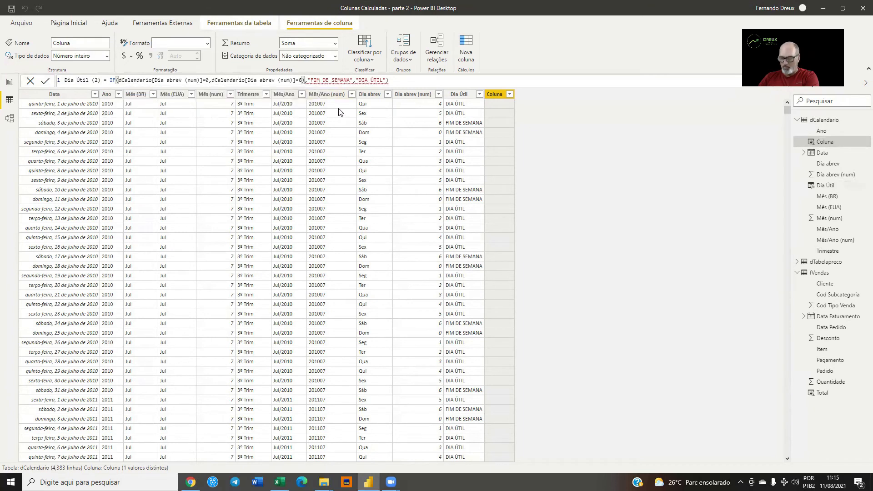
{"action": "key", "text": "BackSpace"}
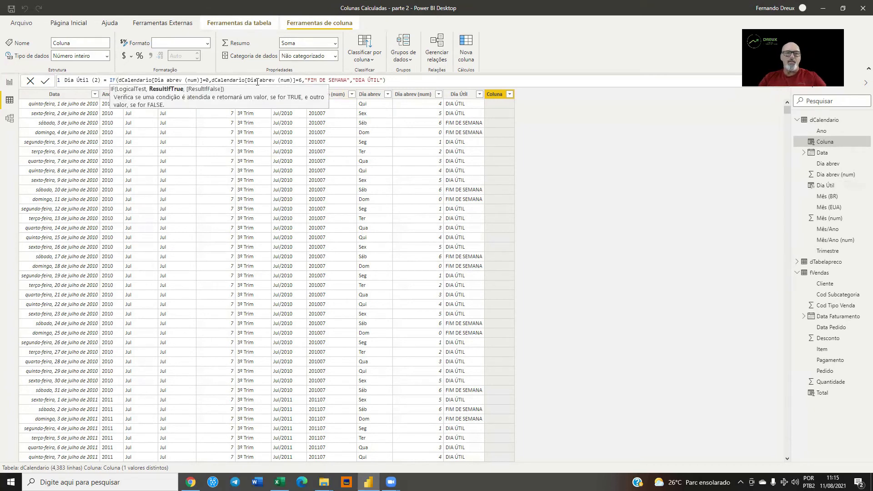
- Replace the comma between the two dCalendario[Dia abrev (num)] conditions with the || operator
{"action": "left_click", "coordinate": [211, 80]}
{"action": "type", "text": ","}
{"action": "key", "text": "BackSpace"}
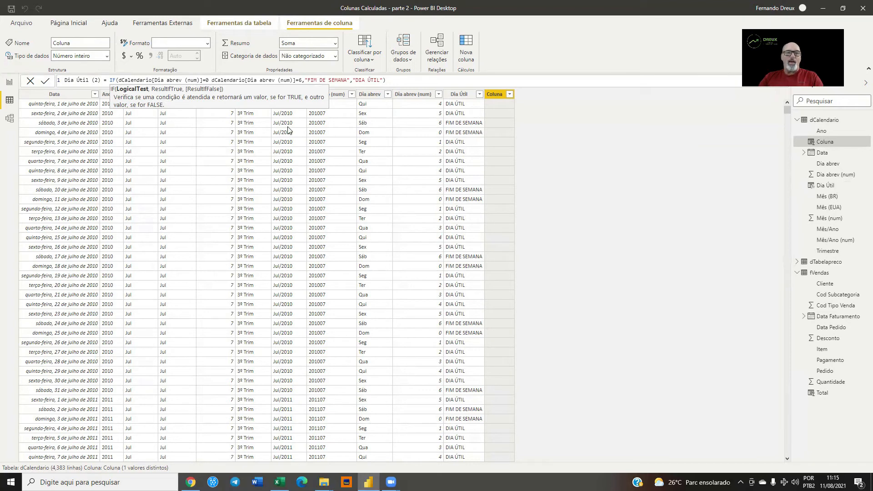
{"action": "type", "text": "||"}
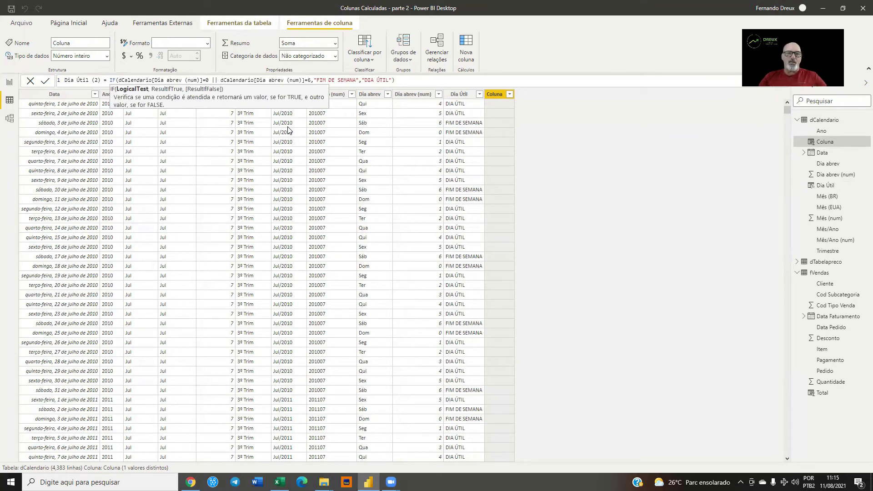
- Try the && operator in place of || between the two conditions, and restore ||
{"action": "left_click", "coordinate": [216, 81]}
{"action": "left_click_drag", "start_coordinate": [211, 80], "coordinate": [218, 80]}
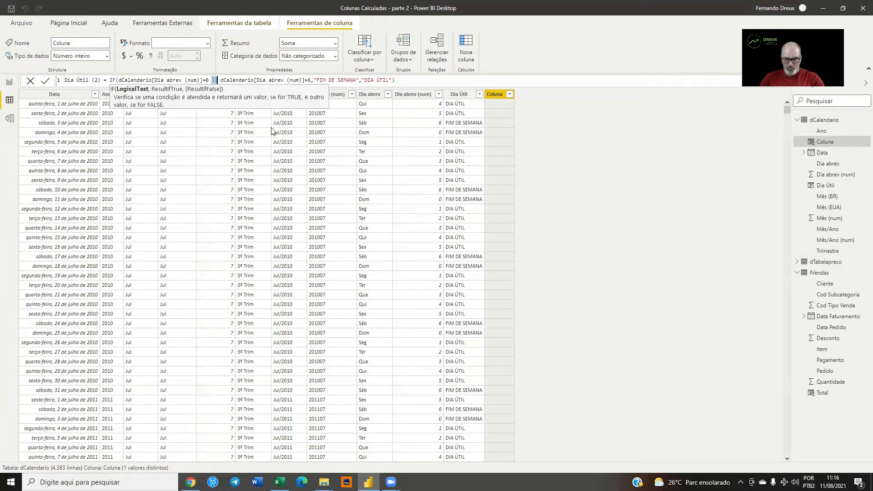
{"action": "type", "text": "&&"}
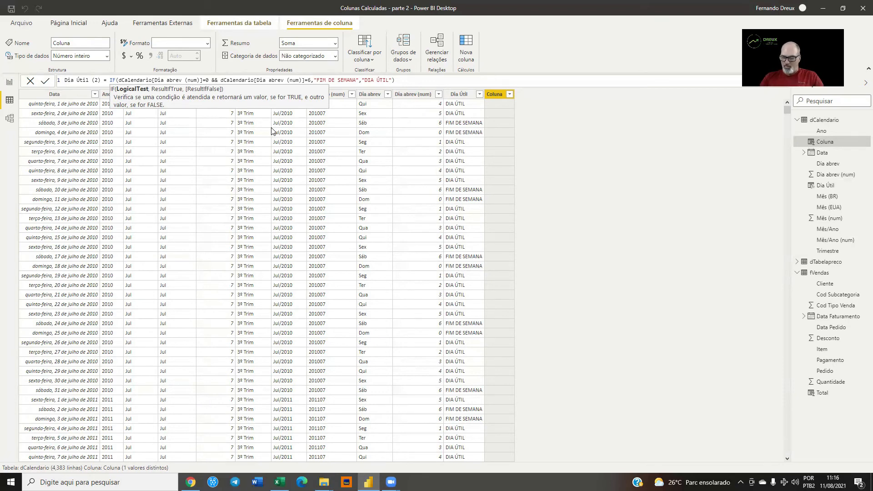
{"action": "key", "text": "BackSpace"}
{"action": "key", "text": "BackSpace"}
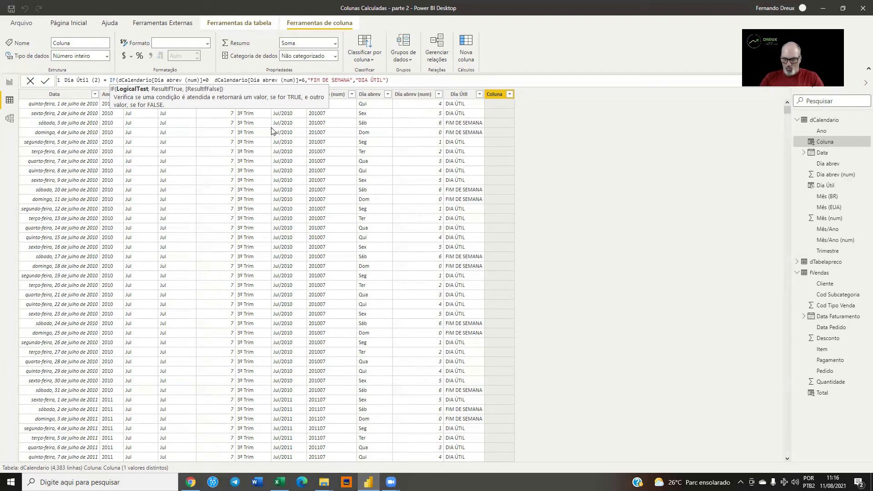
{"action": "type", "text": "||"}
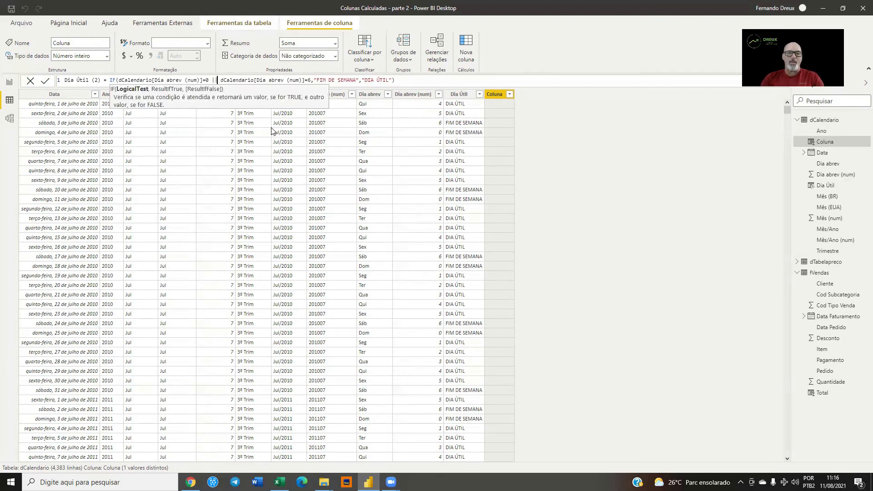
- Apply the Dia Útil (2) formula and display the Dia Útil column's formula for comparison
{"action": "left_click", "coordinate": [418, 80]}
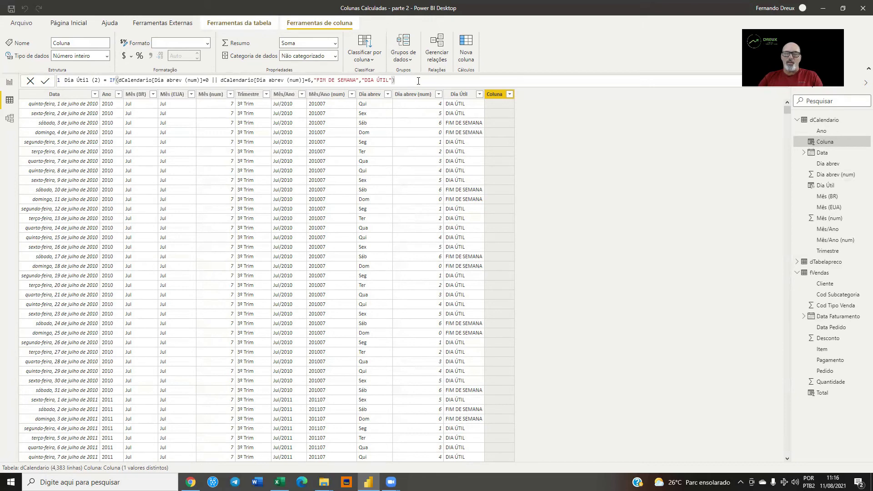
{"action": "key", "text": "Return"}
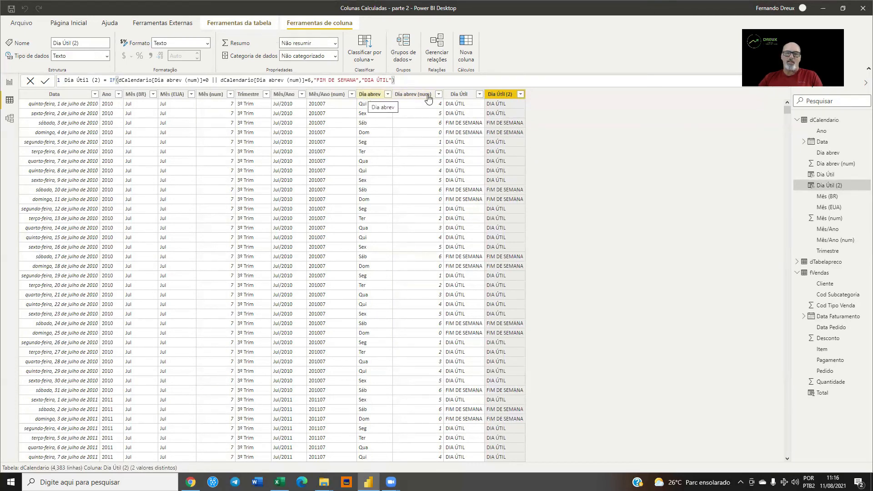
{"action": "left_click", "coordinate": [464, 95]}
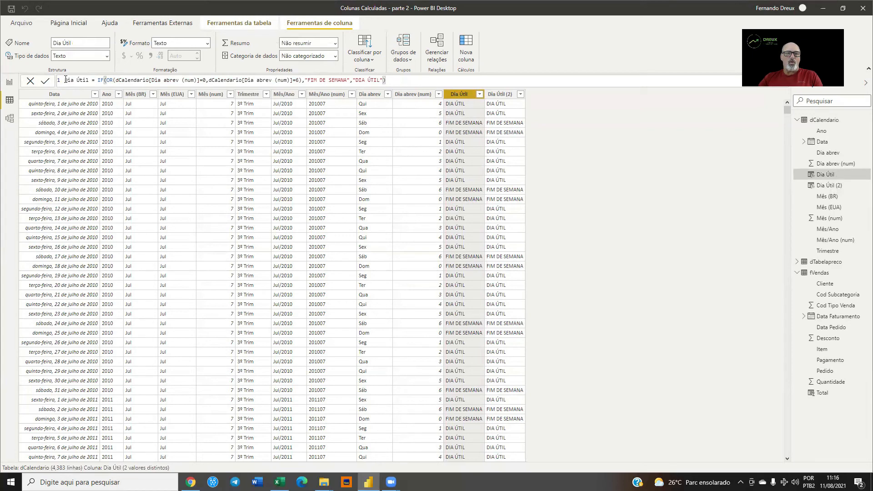
- Copy the whole Dia Útil (2) formula into a new calculated column and rename that column Dia Útil (3)
{"action": "left_click", "coordinate": [506, 97]}
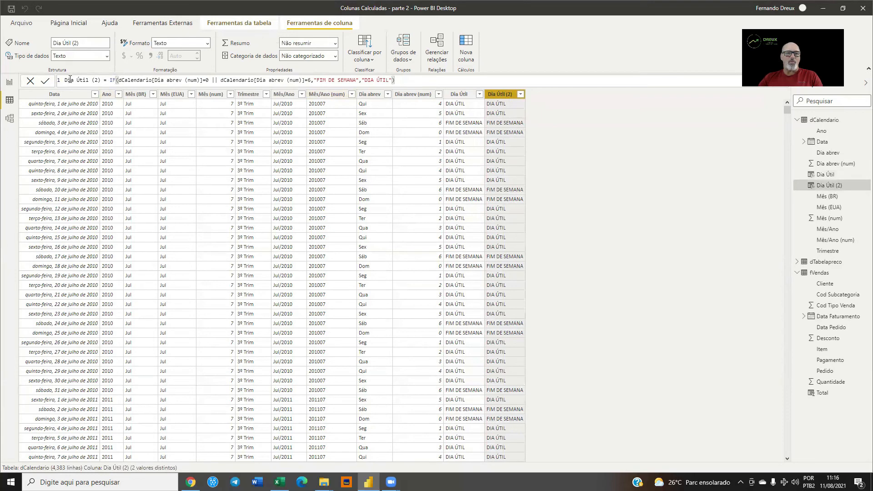
{"action": "left_click_drag", "start_coordinate": [66, 80], "coordinate": [454, 85]}
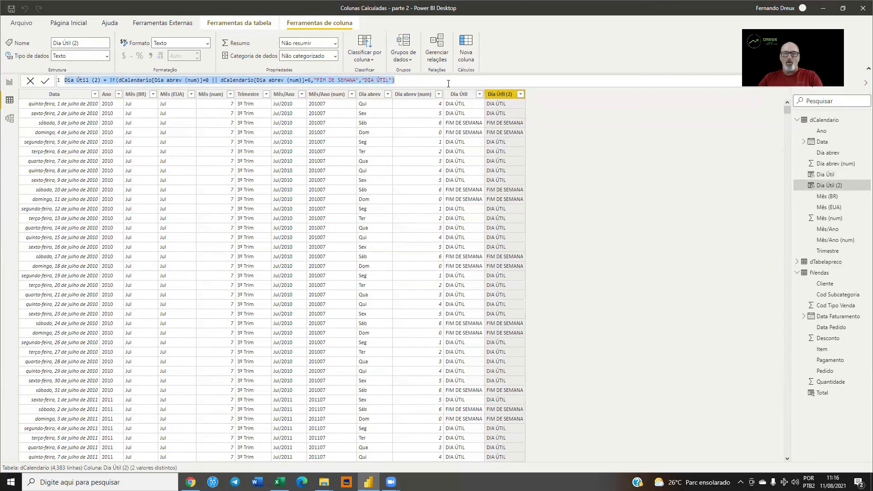
{"action": "left_click", "coordinate": [459, 53]}
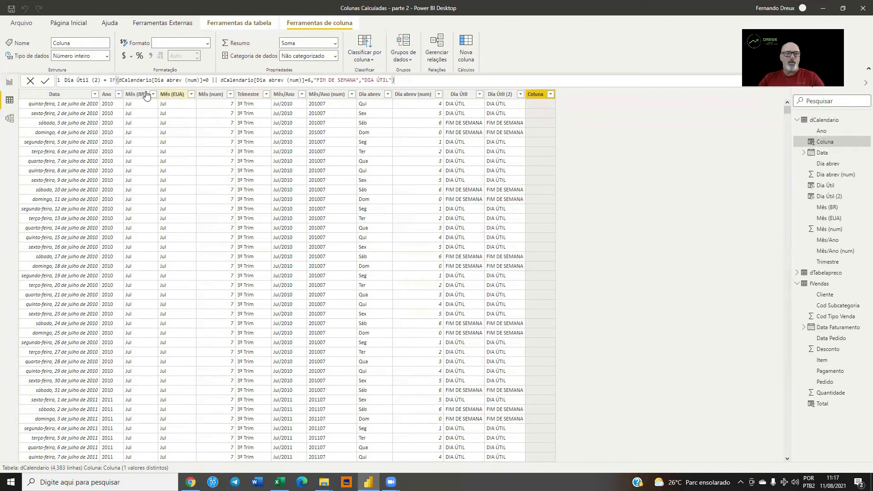
{"action": "left_click", "coordinate": [95, 80]}
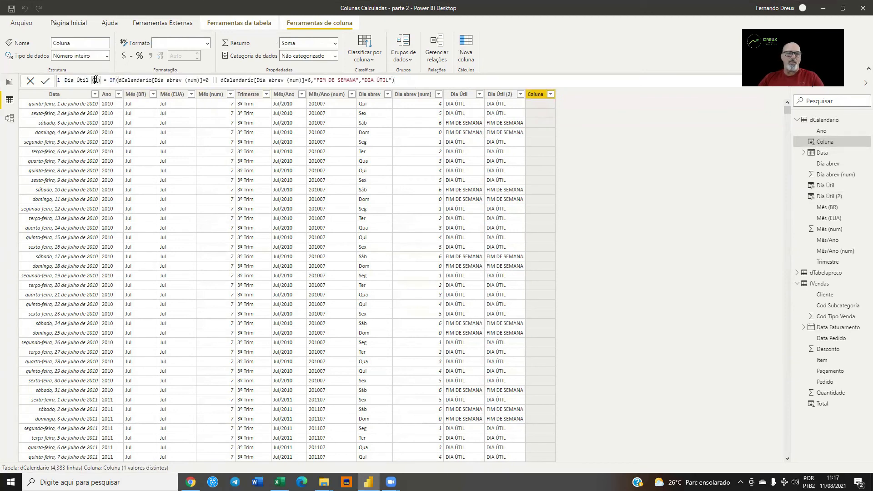
{"action": "key", "text": "BackSpace"}
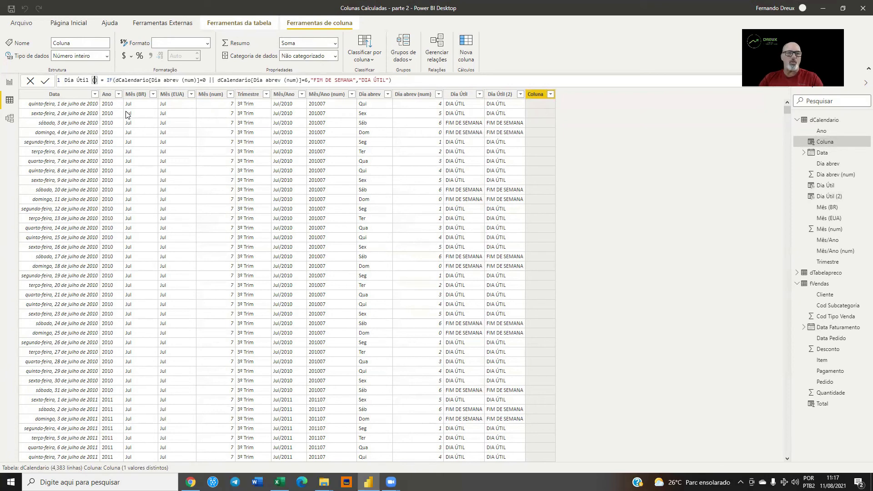
{"action": "type", "text": "3"}
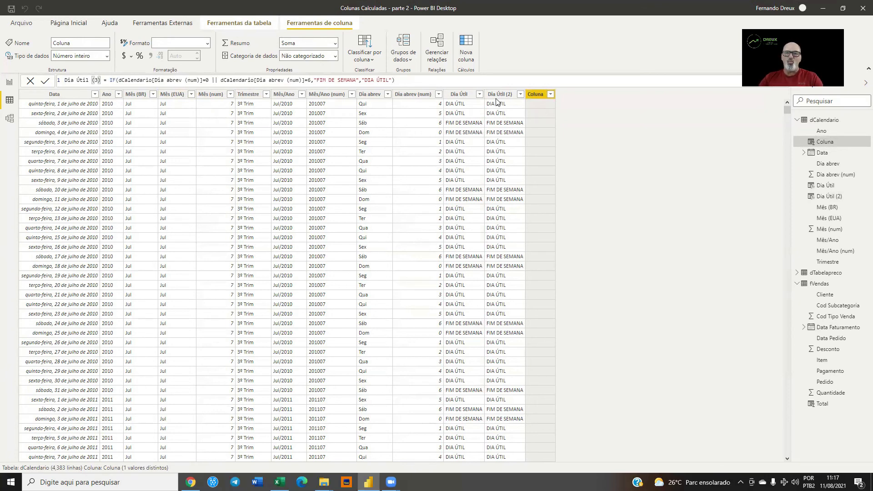
- Change the column reference in the first condition of Dia Útil (3) to dCalendario[Dia abrev]
{"action": "left_click", "coordinate": [182, 80]}
{"action": "key", "text": "BackSpace"}
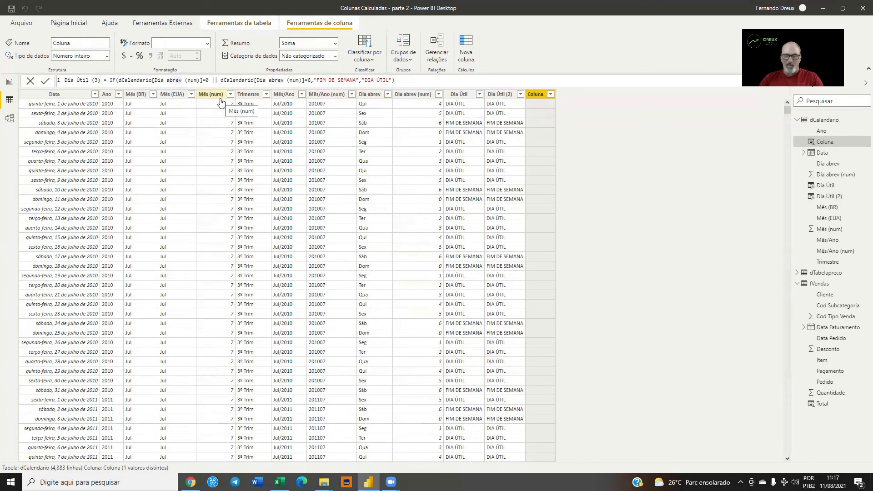
{"action": "key", "text": "Delete"}
{"action": "key", "text": "Delete"}
{"action": "key", "text": "Delete"}
{"action": "key", "text": "Delete"}
{"action": "key", "text": "Delete"}
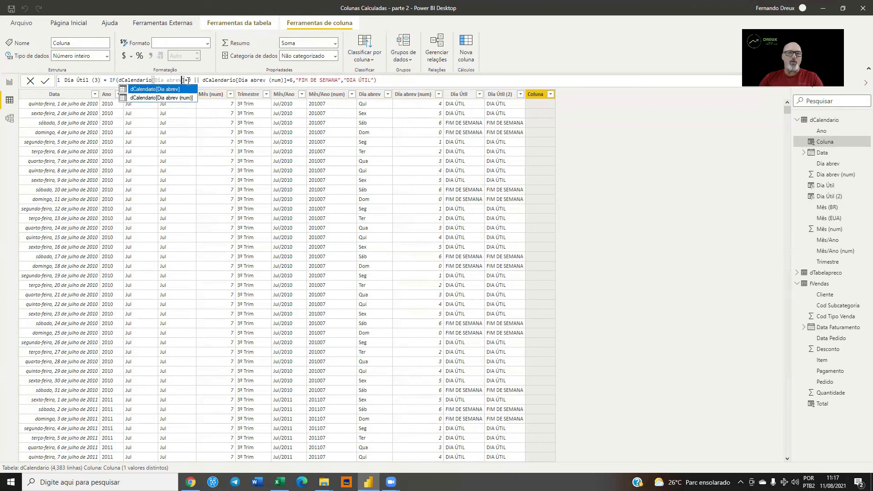
{"action": "key", "text": "Escape"}
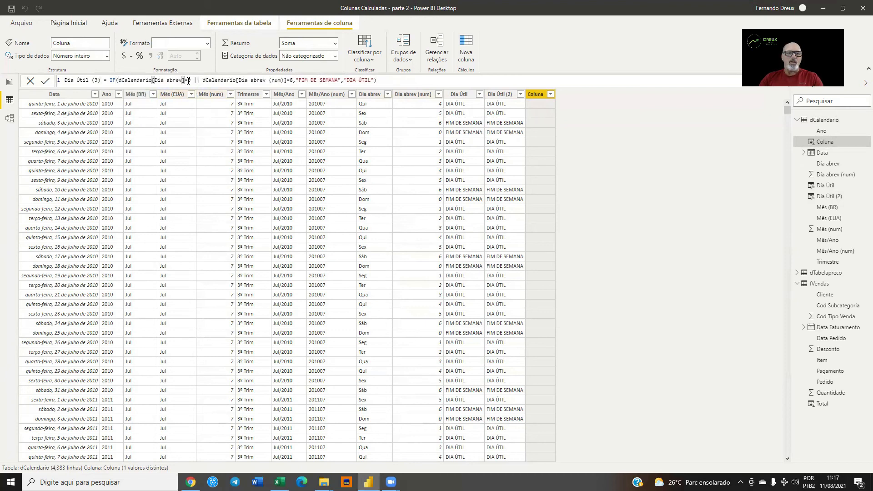
- Replace the comparison value in the first condition with the text "Sáb"
{"action": "key", "text": "BackSpace"}
{"action": "type", "text": "\""}
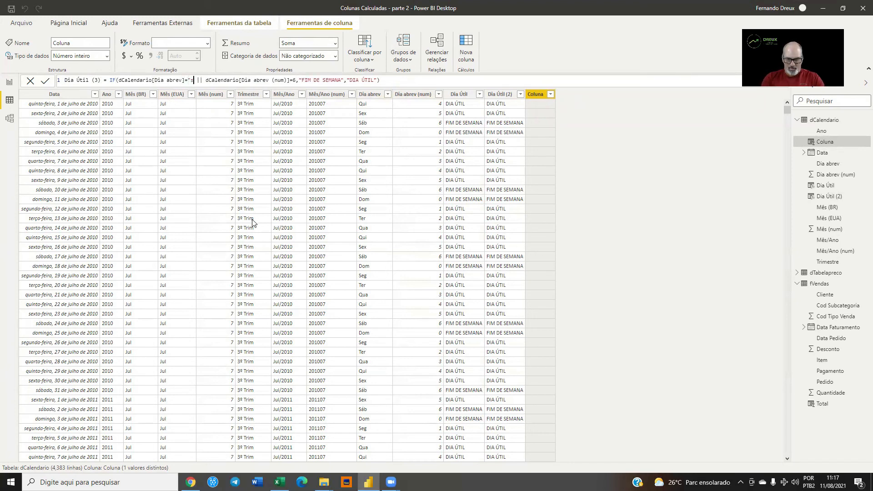
{"action": "type", "text": "S"}
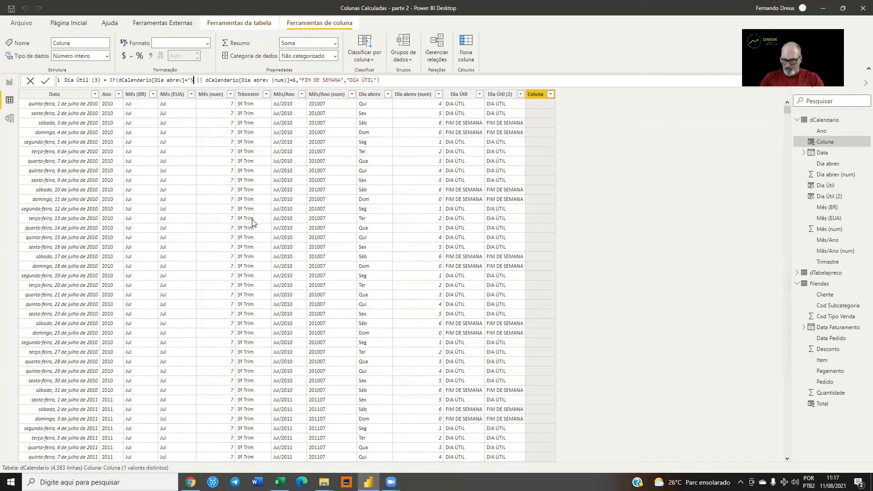
{"action": "type", "text": "áb"}
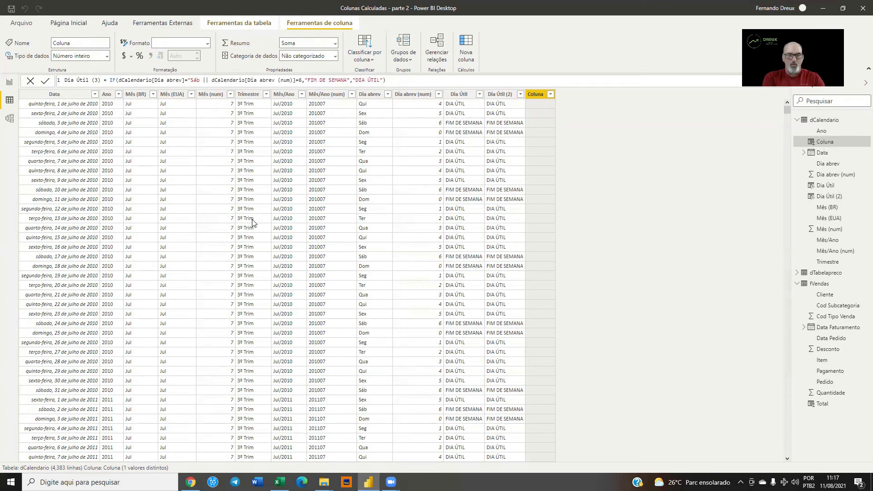
{"action": "type", "text": "\""}
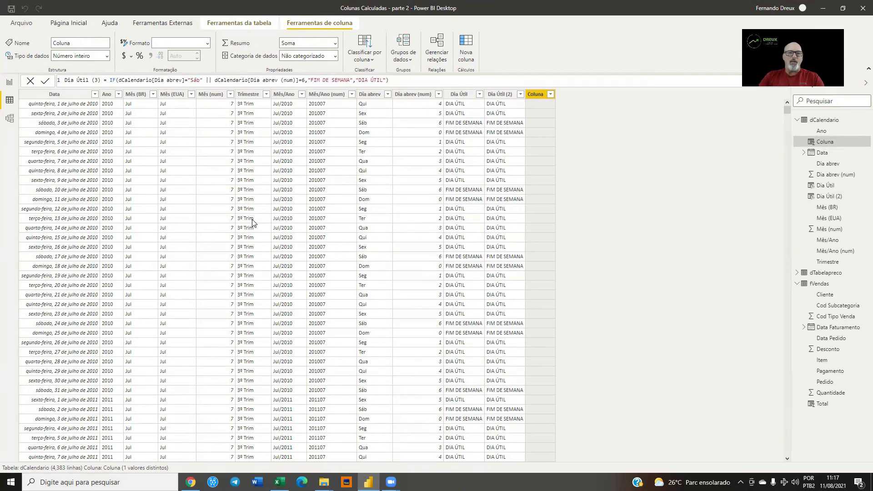
- Change the column reference in the second condition of Dia Útil (3) to dCalendario[Dia abrev]
{"action": "left_click", "coordinate": [278, 79]}
{"action": "key", "text": "Delete"}
{"action": "key", "text": "Delete"}
{"action": "key", "text": "Delete"}
{"action": "key", "text": "Delete"}
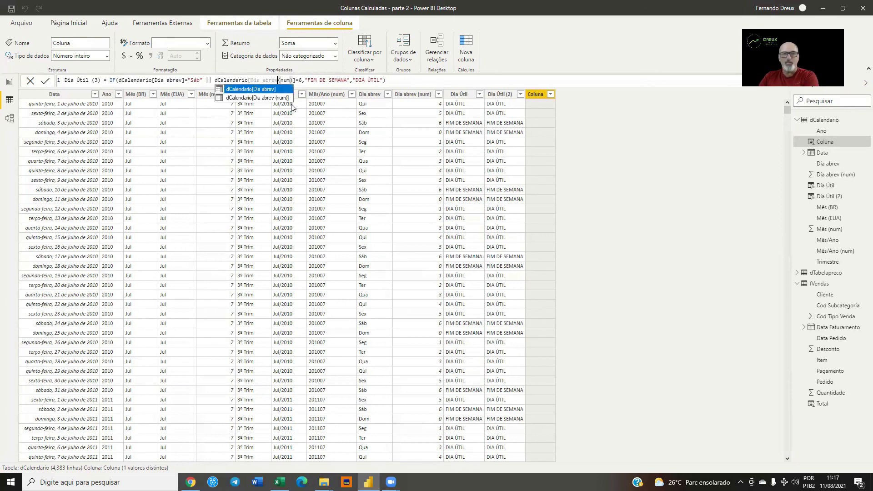
{"action": "key", "text": "Delete"}
{"action": "key", "text": "Delete"}
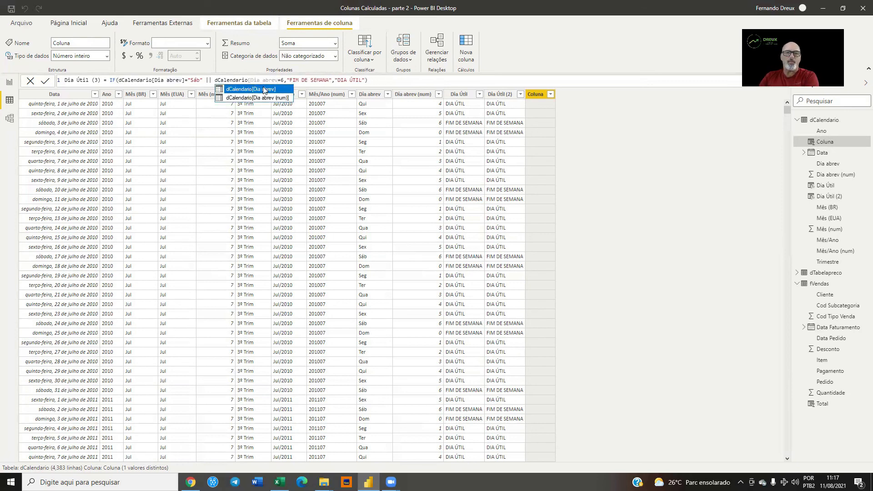
{"action": "left_click", "coordinate": [264, 88]}
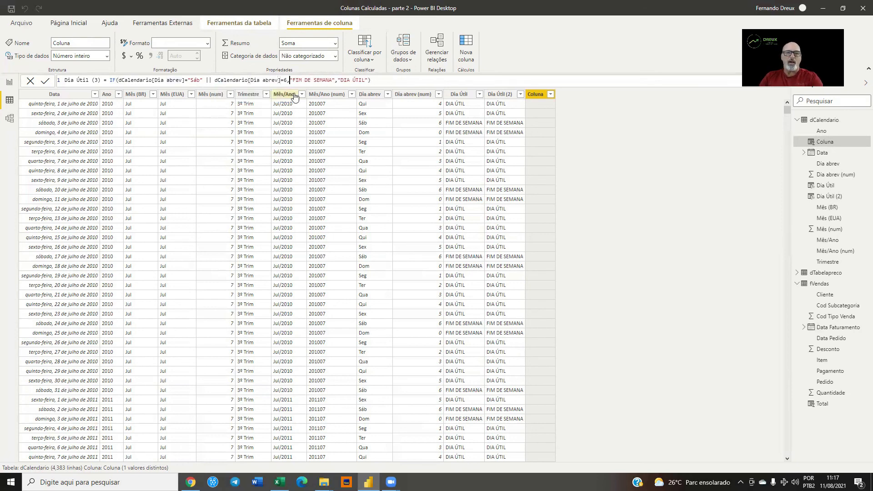
- Set the second condition's comparison value to "Dom" and apply the Dia Útil (3) formula
{"action": "key", "text": "BackSpace"}
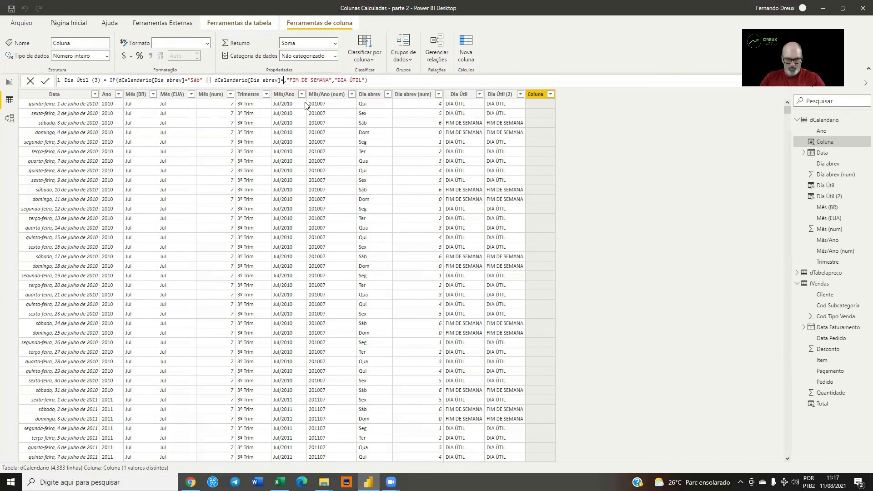
{"action": "type", "text": "\"Dom\""}
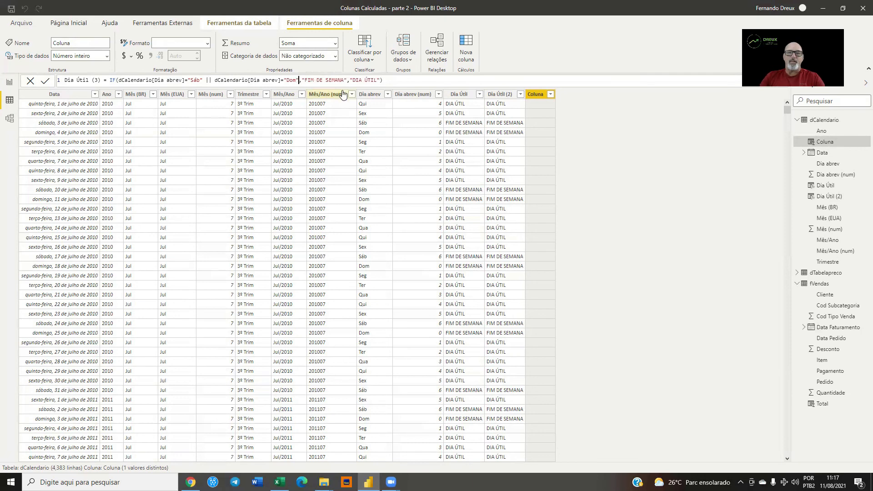
{"action": "left_click", "coordinate": [397, 80]}
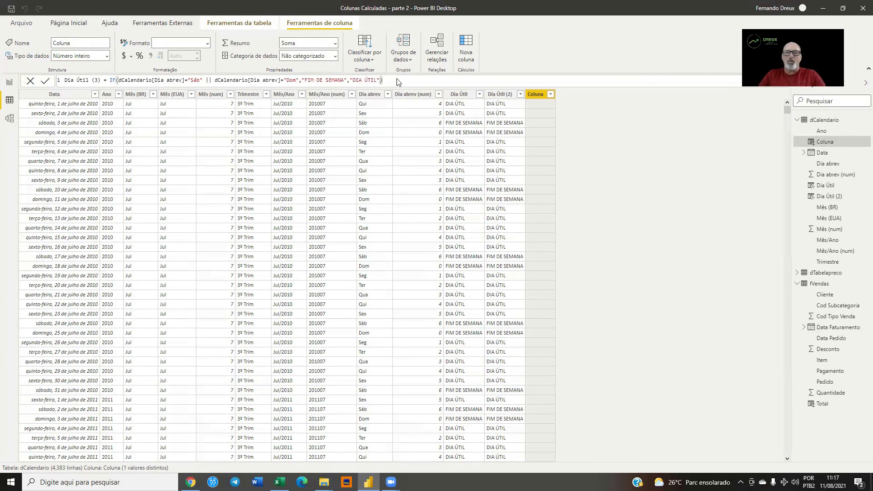
{"action": "key", "text": "Return"}
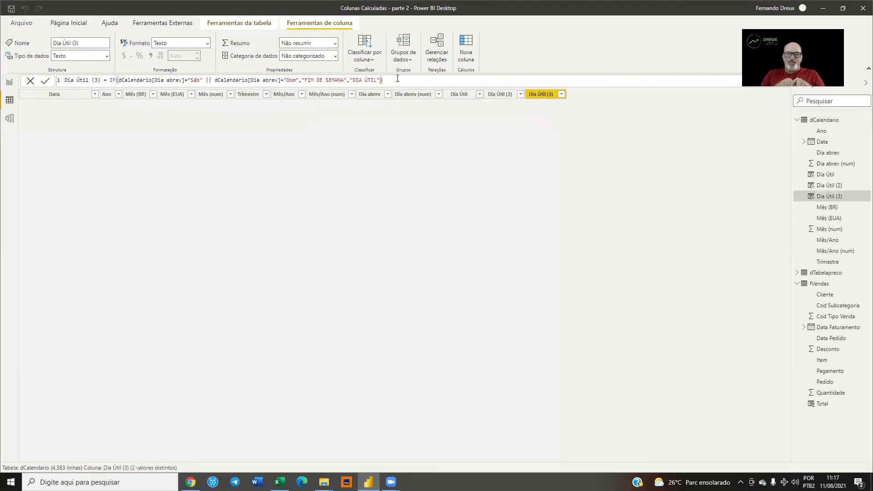